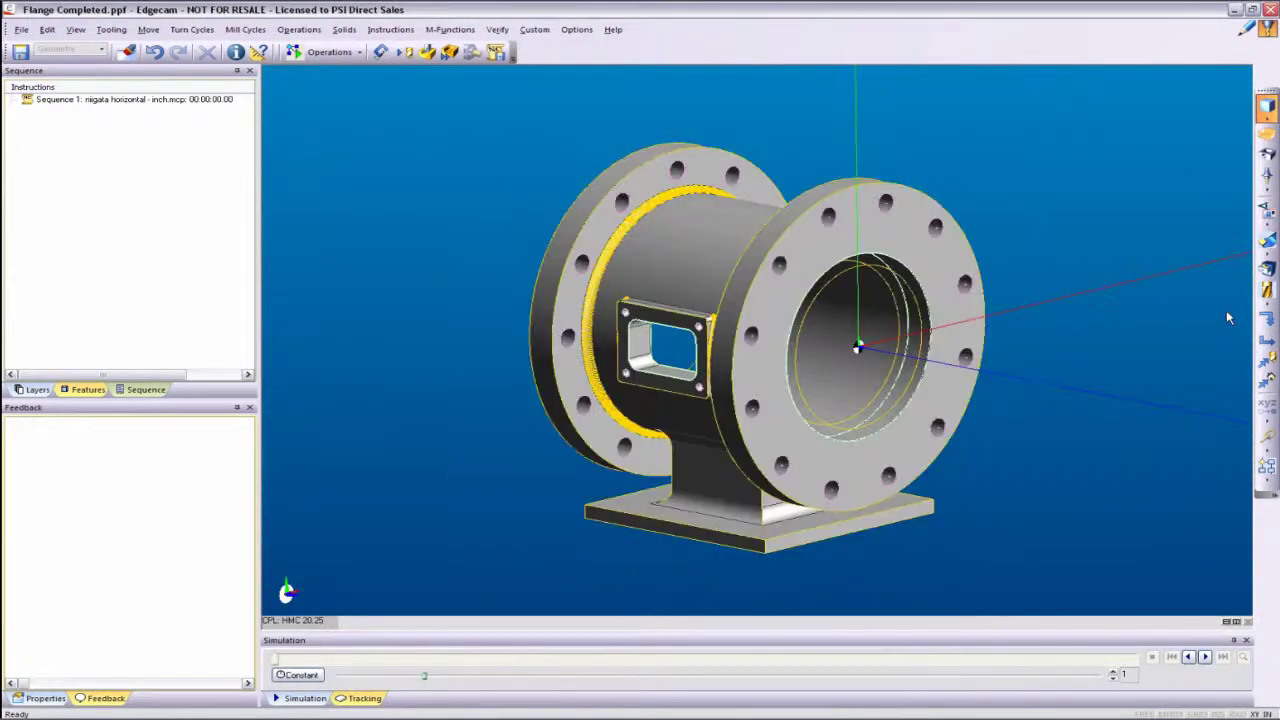
# Step: Apply the '2 Axis Mill w/ Index' strategy to generate 68 roughing, drilling and tapping operations
pyautogui.click(1268, 484)
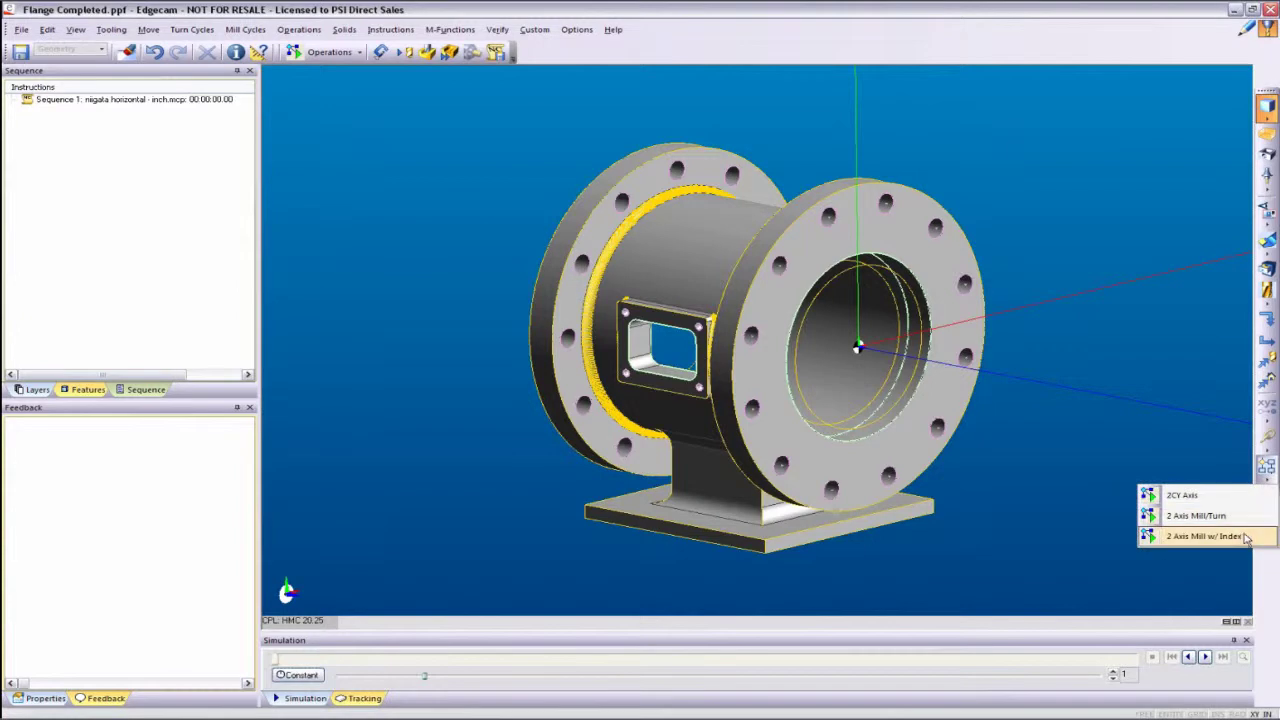
pyautogui.click(1246, 539)
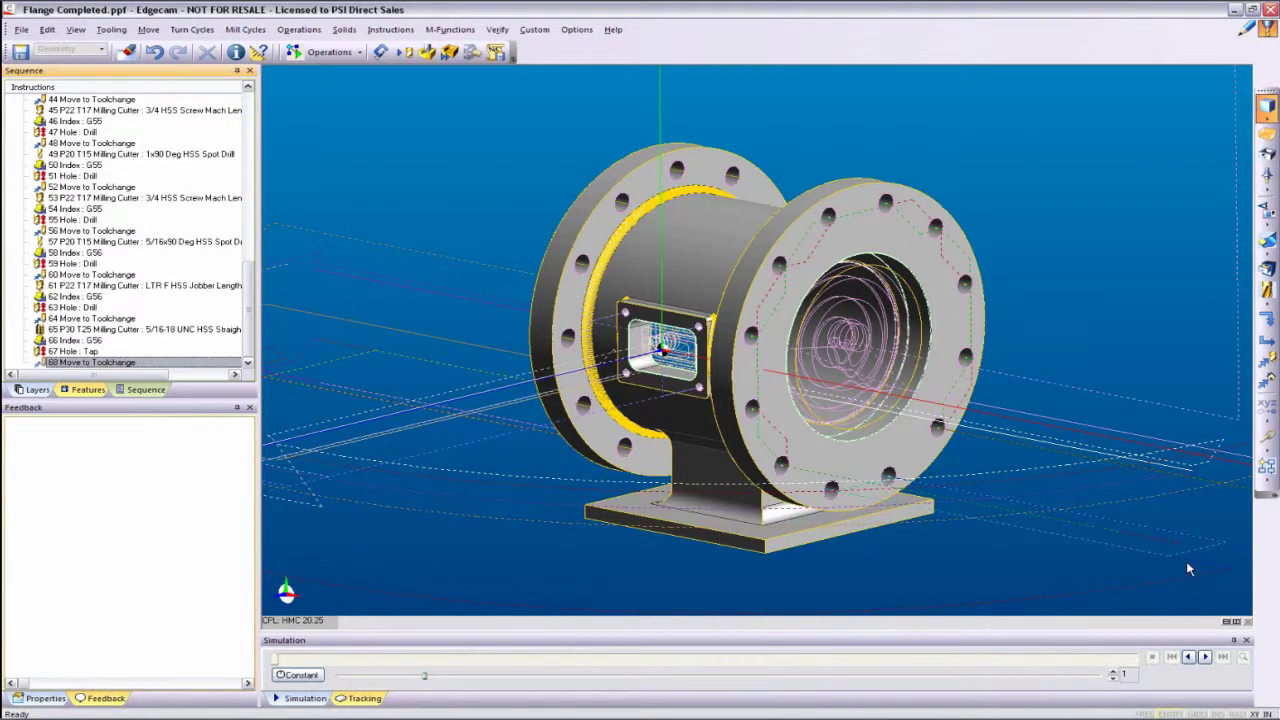
# Step: Simulate Sequence 1 to load the flange onto the horizontal machine's fixture table
pyautogui.rightClick(172, 101)
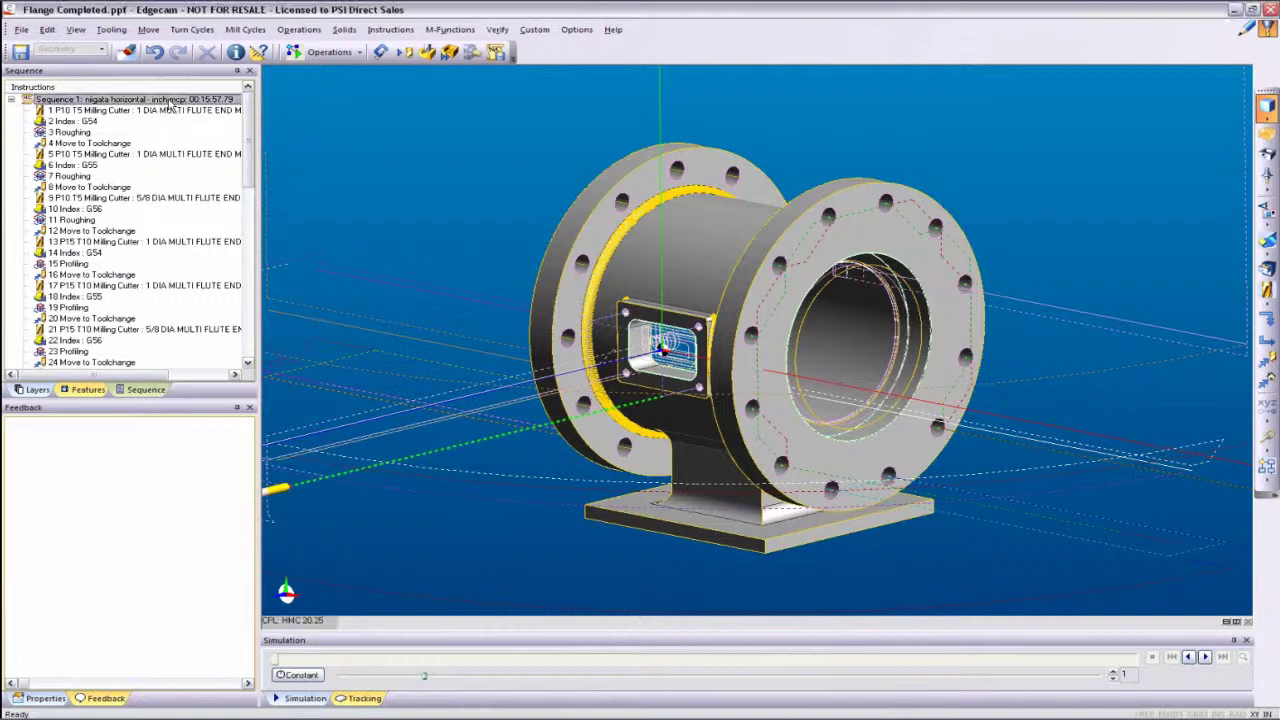
pyautogui.click(202, 217)
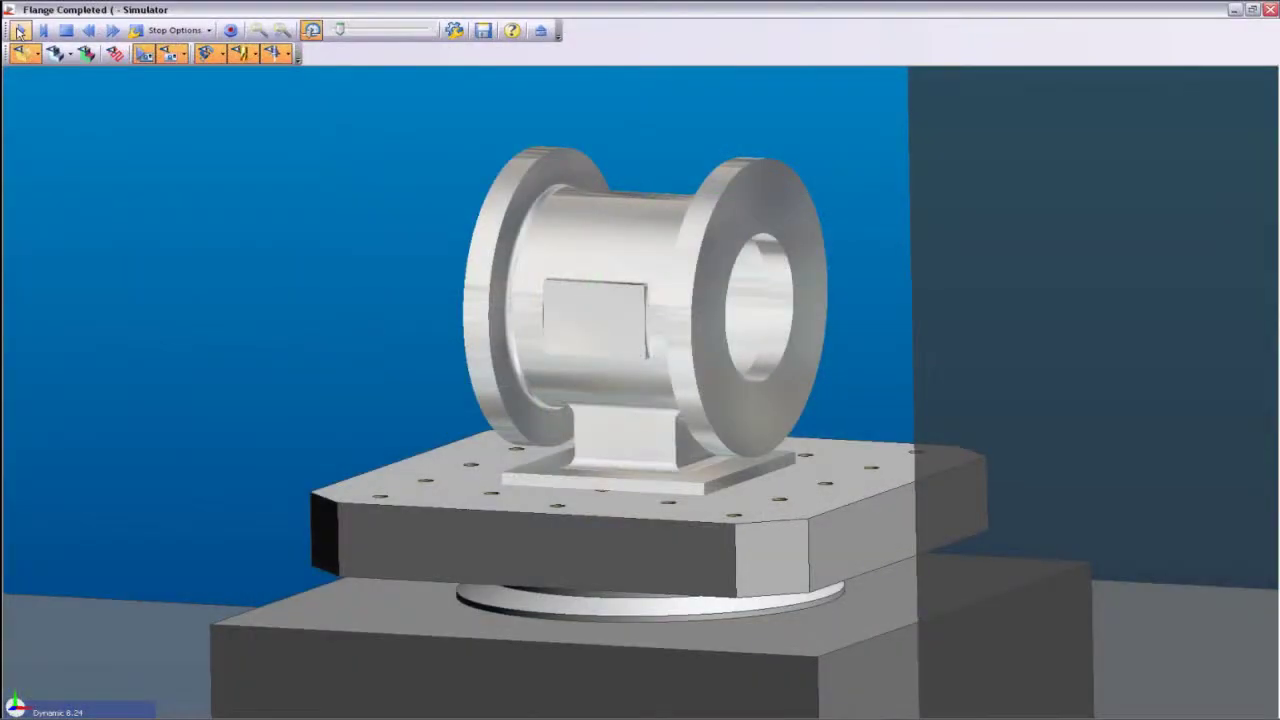
# Step: Play the flange machining simulation in Edgecam Simulator
pyautogui.click(20, 30)
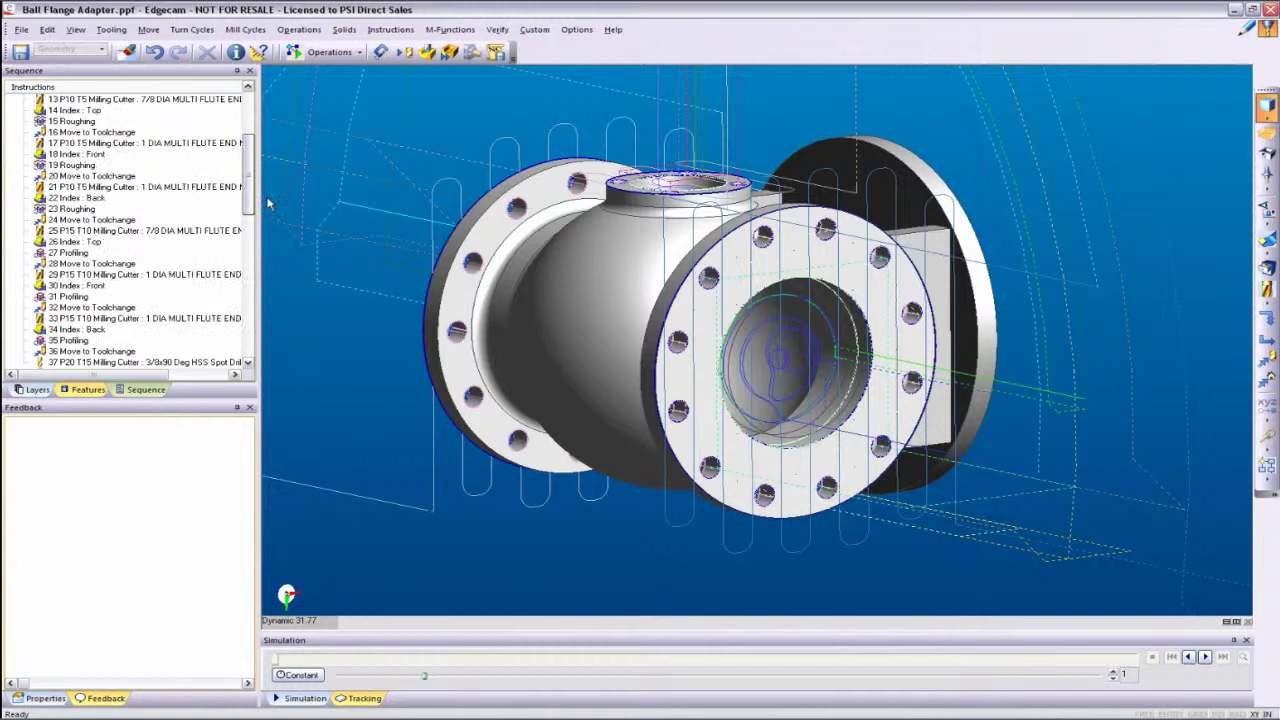
# Step: Bring up the action menu for the Ball Flange Adapter's Sequence 1
pyautogui.rightClick(146, 100)
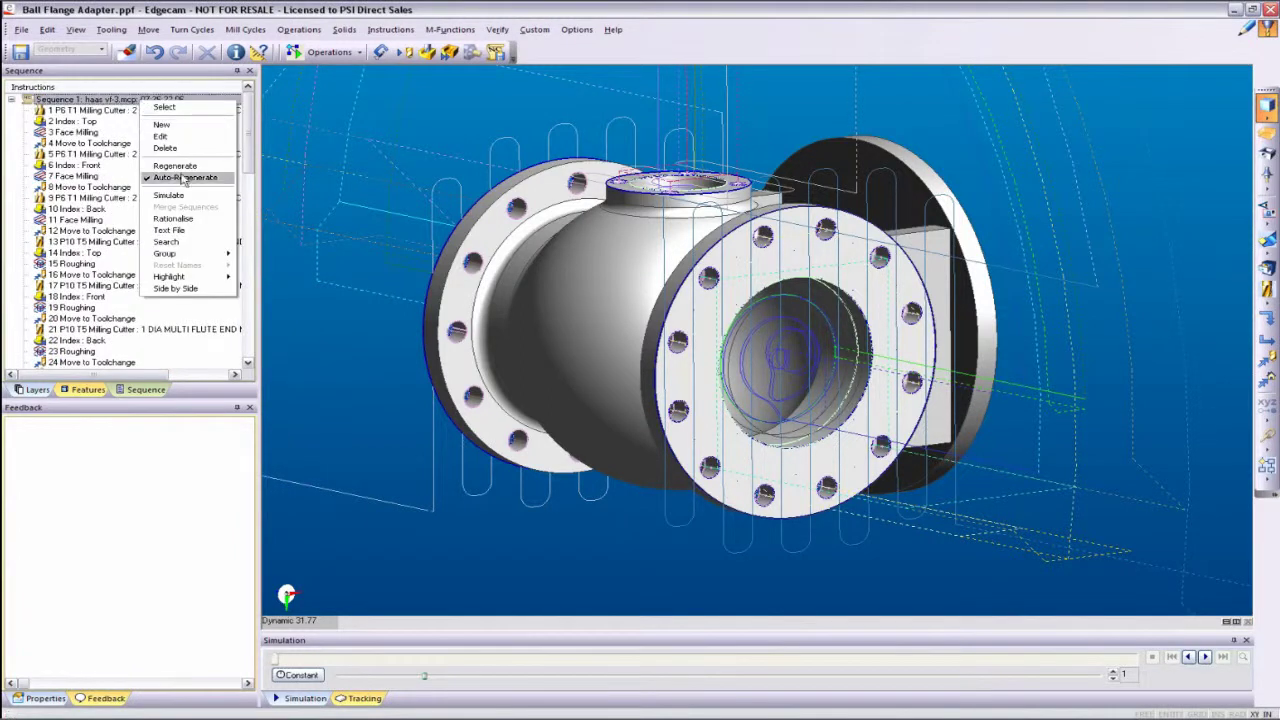